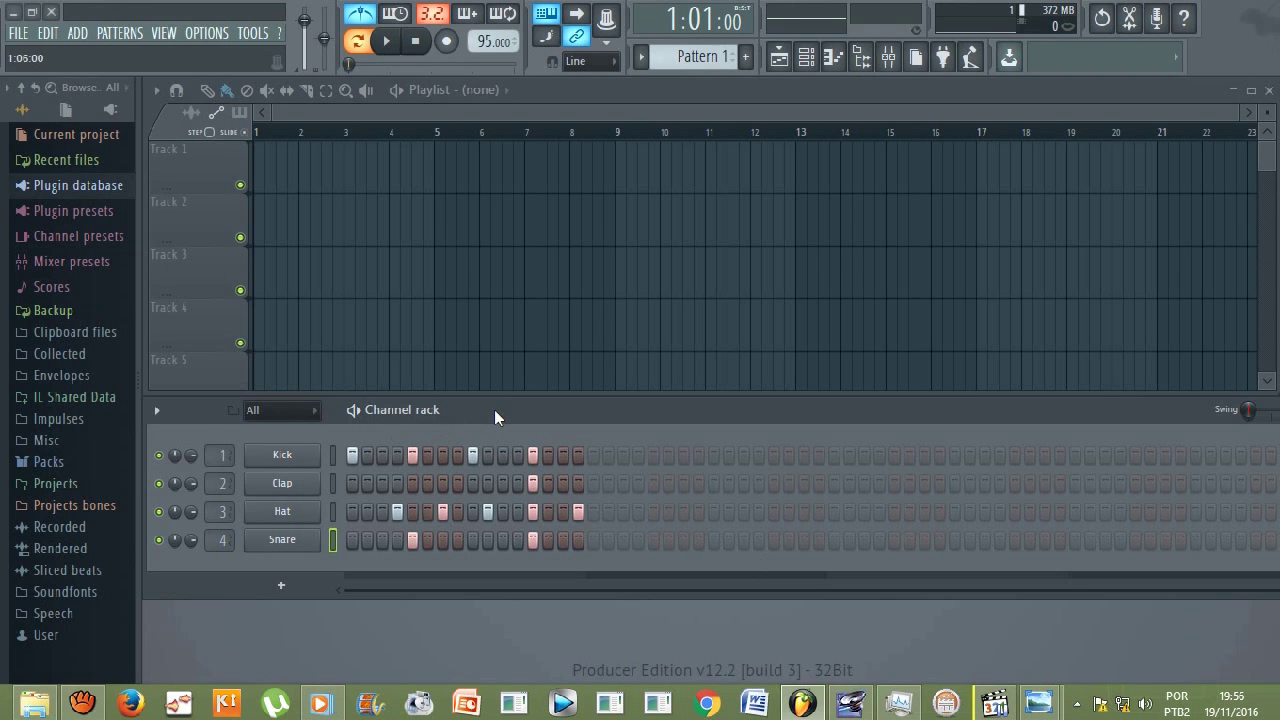
# Audition the drum pattern once, stop playback, and enlarge the playlist area by lowering the channel rack.
pyautogui.press('space')
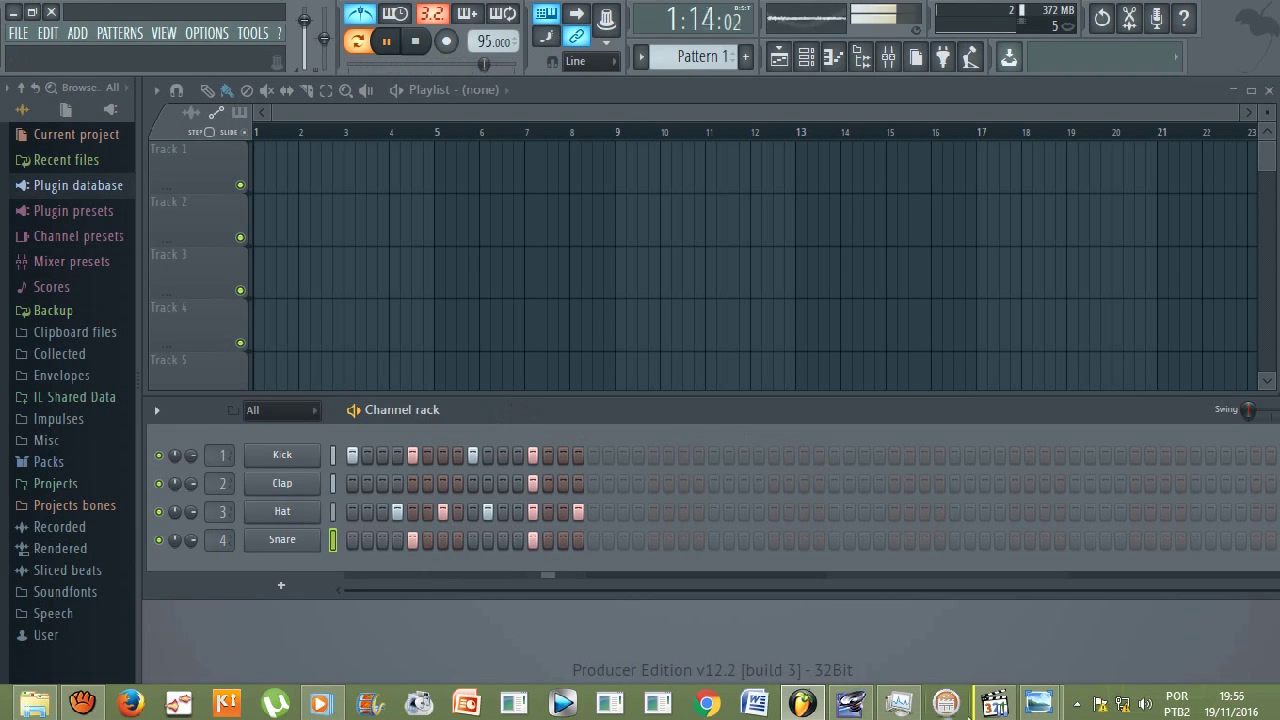
pyautogui.click(416, 48)
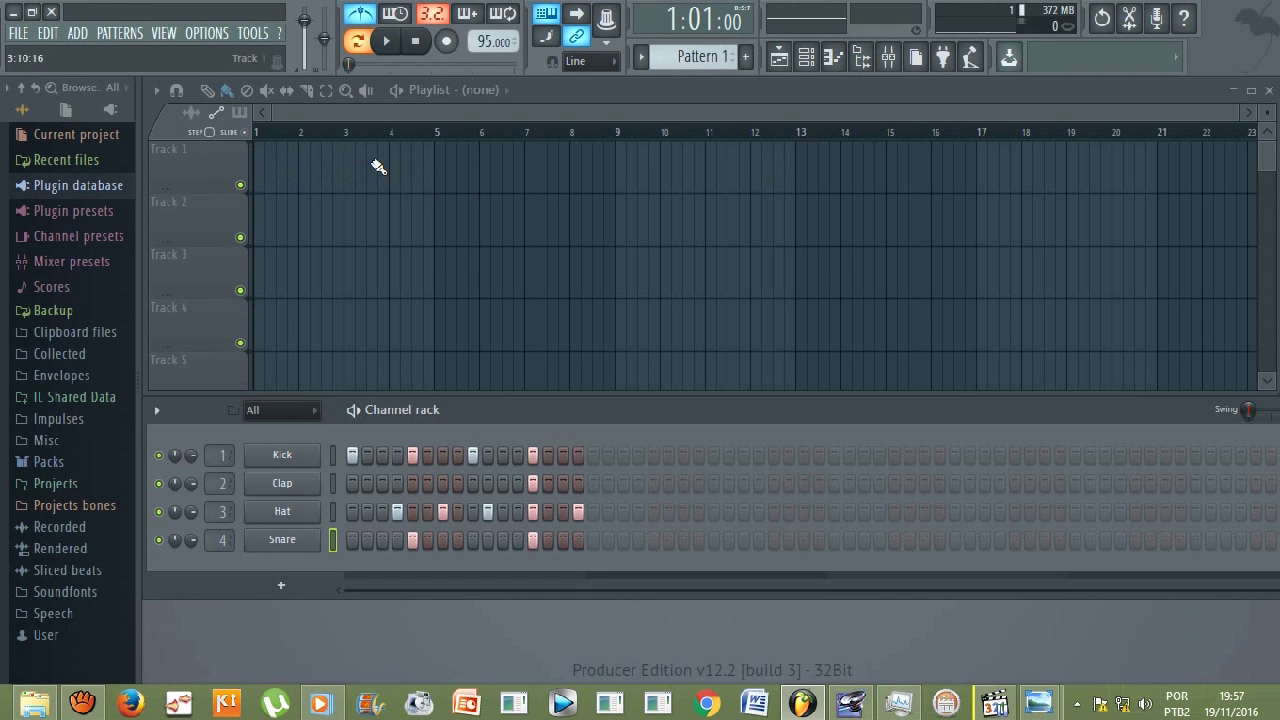
pyautogui.moveTo(531, 429); pyautogui.dragTo(533, 509)
pyautogui.moveTo(251, 393); pyautogui.dragTo(251, 477)
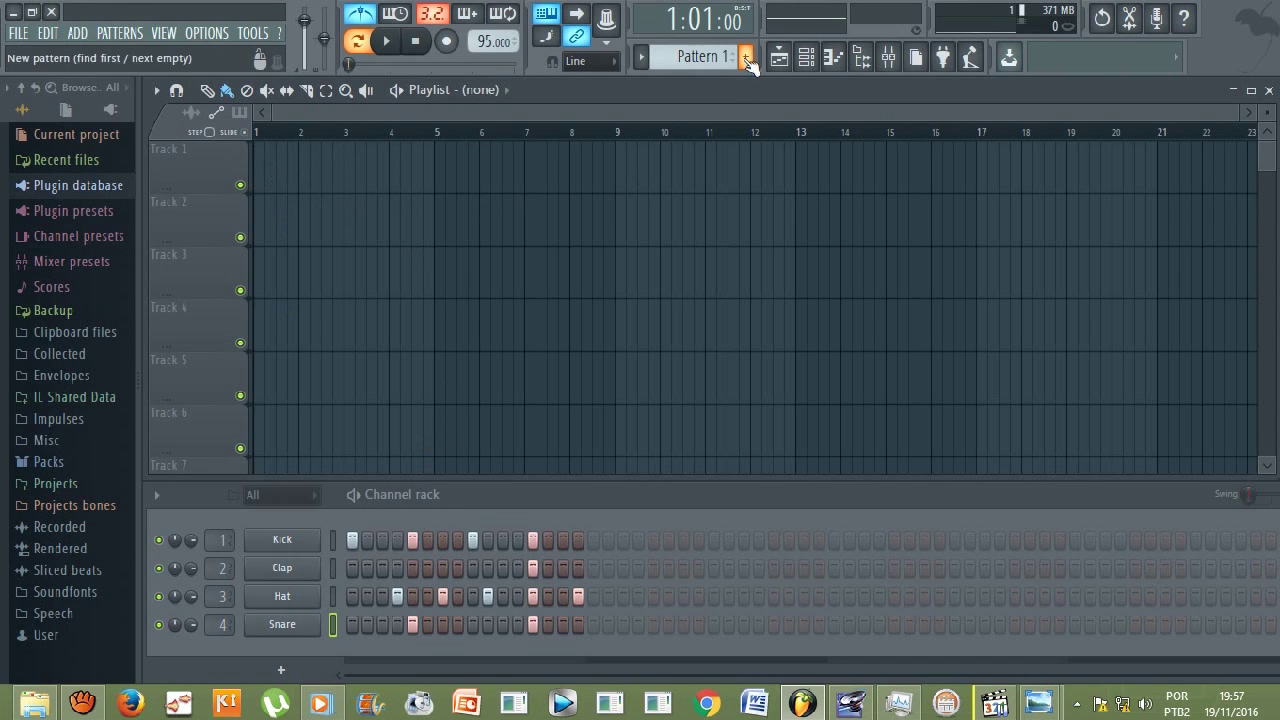
# Rename Pattern 1 as "beat 1" and give it an olive-yellow color.
pyautogui.click(643, 59)
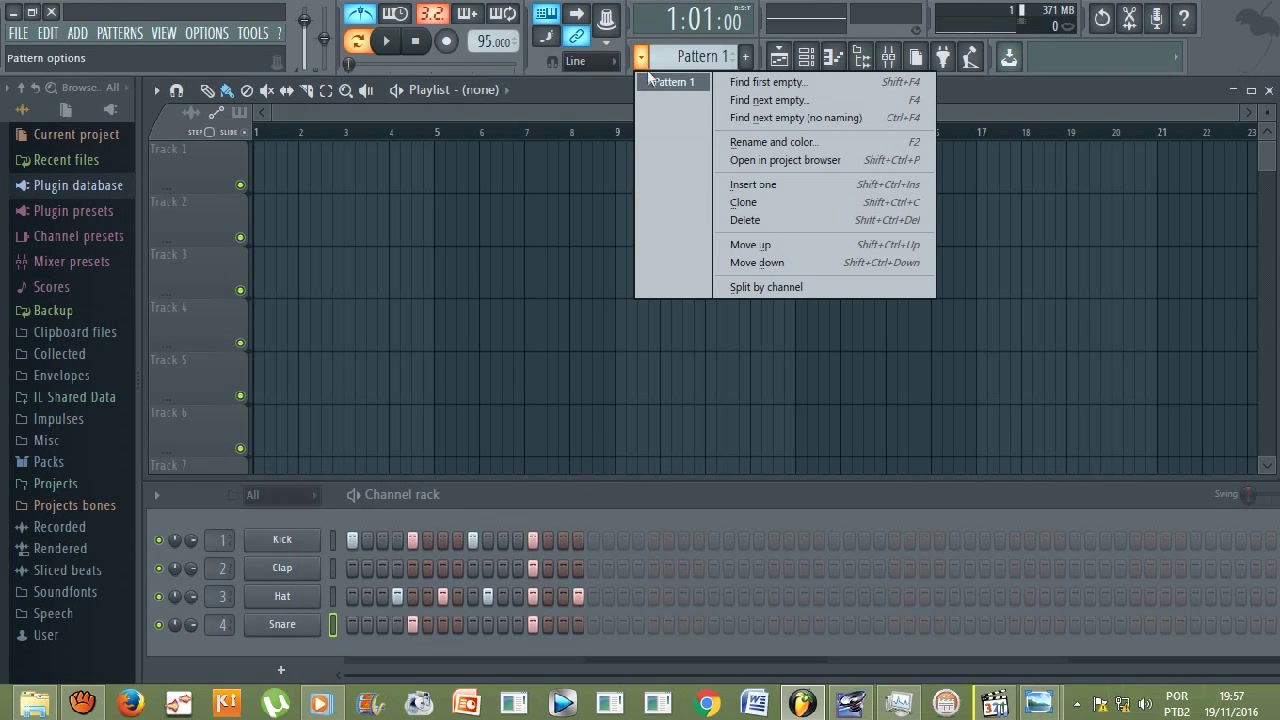
pyautogui.click(773, 145)
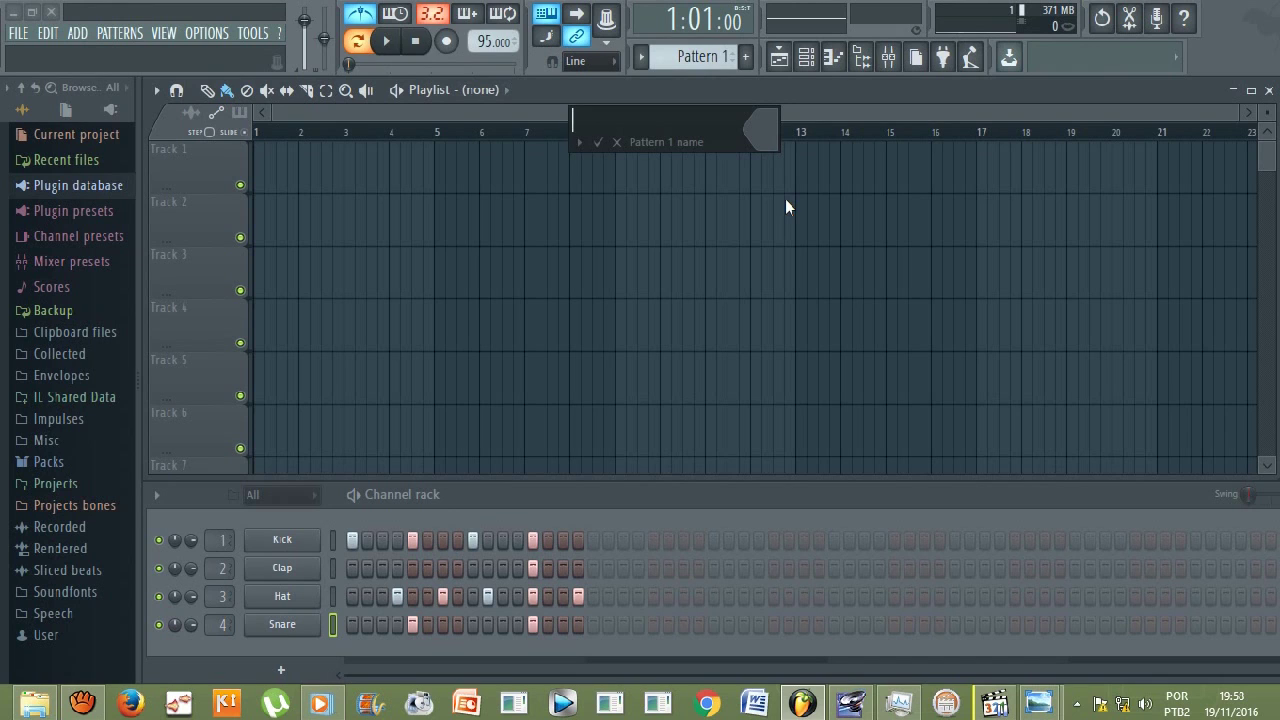
pyautogui.write('beat 1')
pyautogui.click(768, 131)
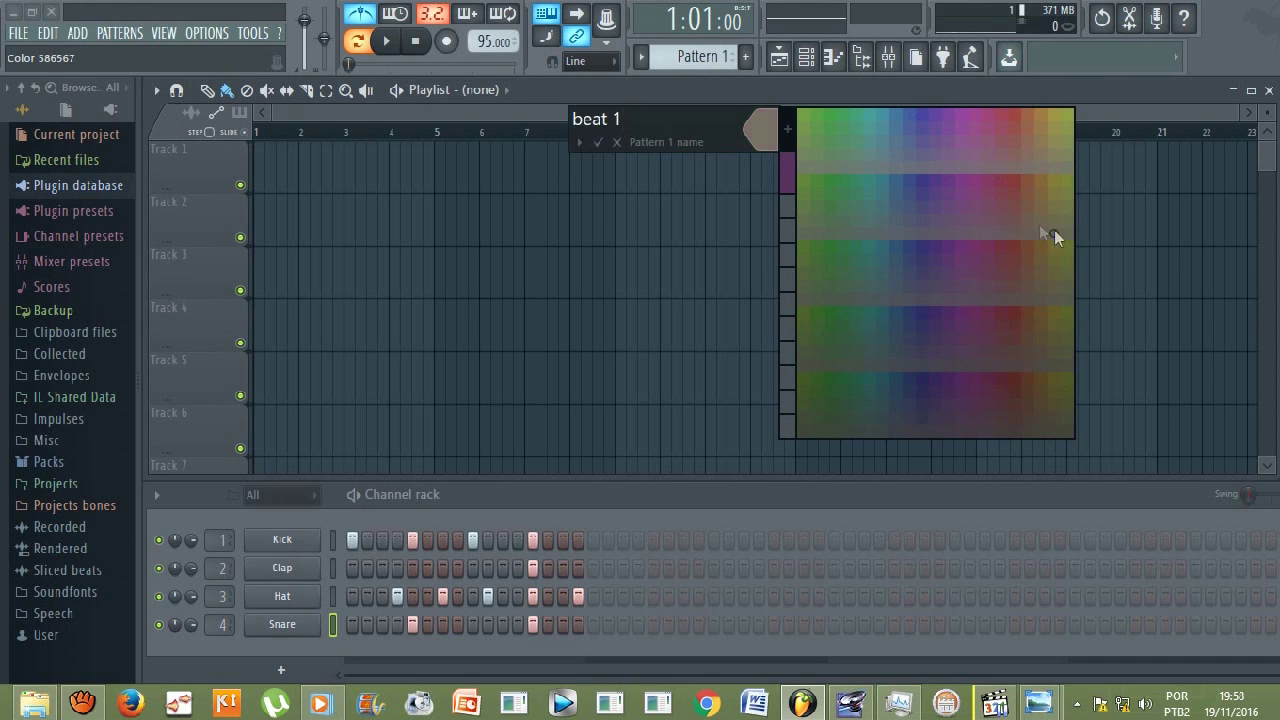
pyautogui.click(1068, 114)
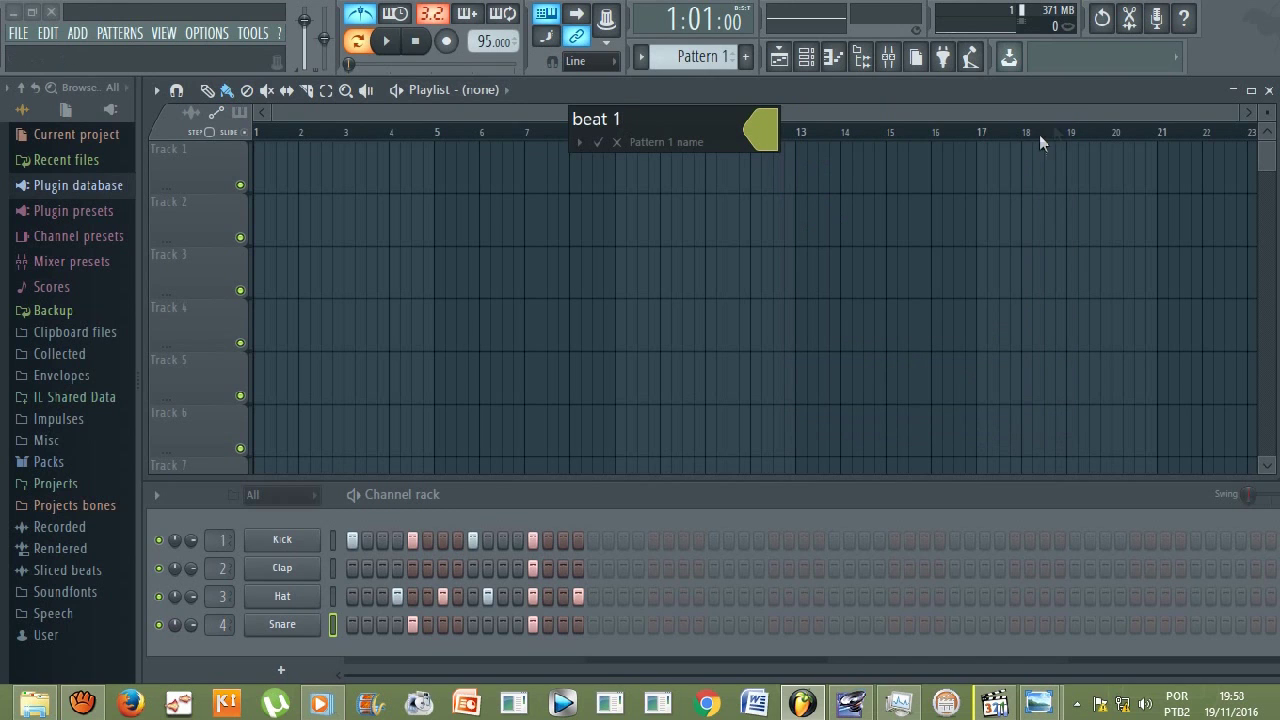
pyautogui.click(598, 143)
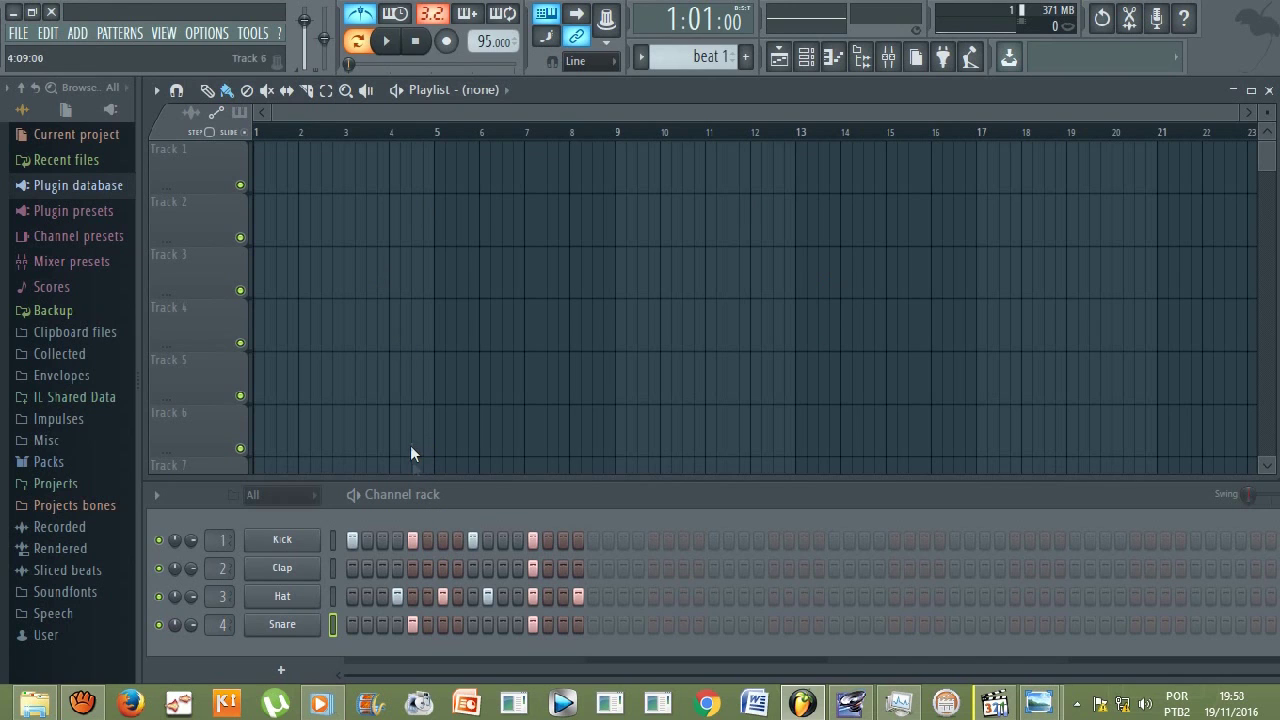
# Place a beat 1 pattern clip on Track 1 of the playlist, starting at bar 1.
pyautogui.click(272, 170)
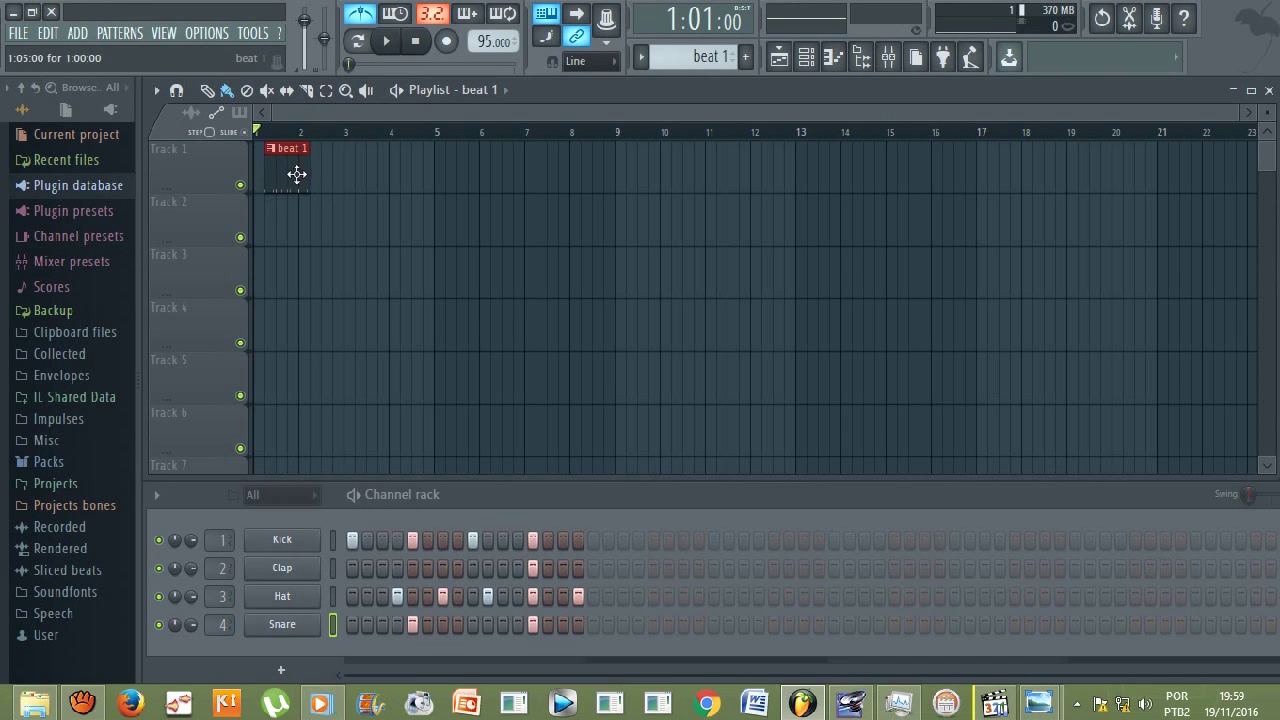
pyautogui.moveTo(294, 174); pyautogui.dragTo(278, 170)
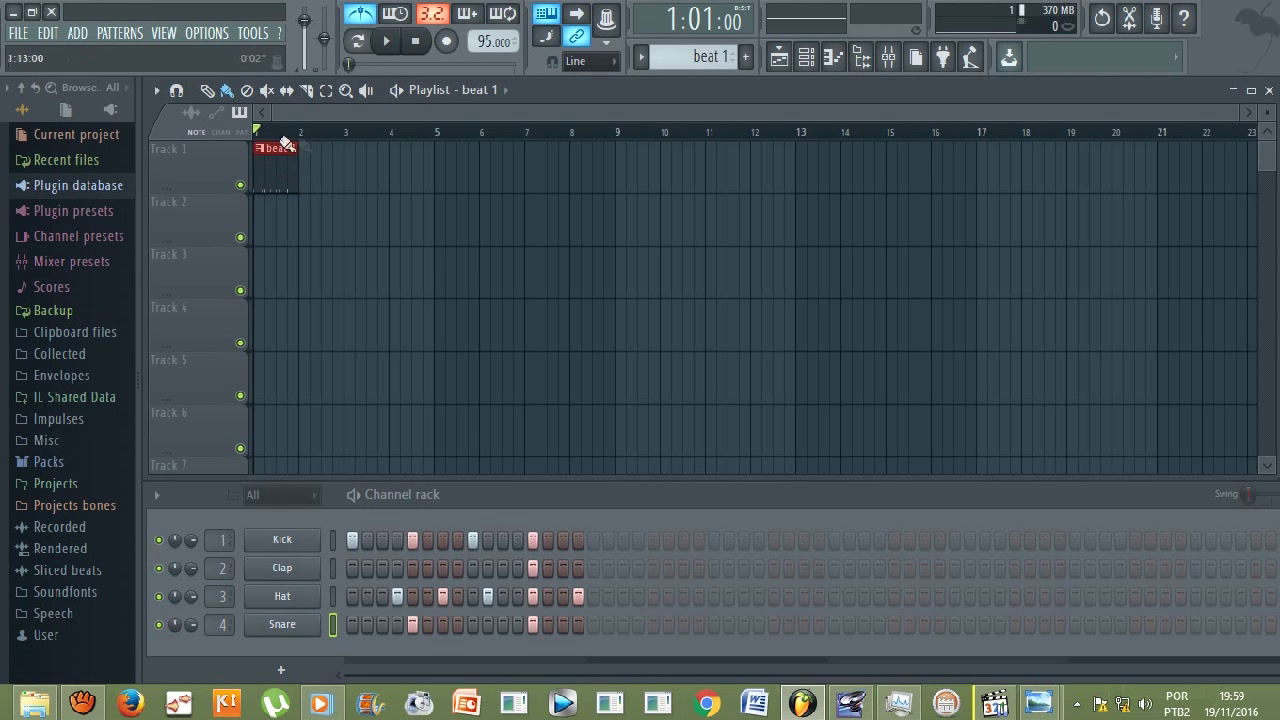
pyautogui.scroll(2, 279, 136)
pyautogui.scroll(3, 279, 136)
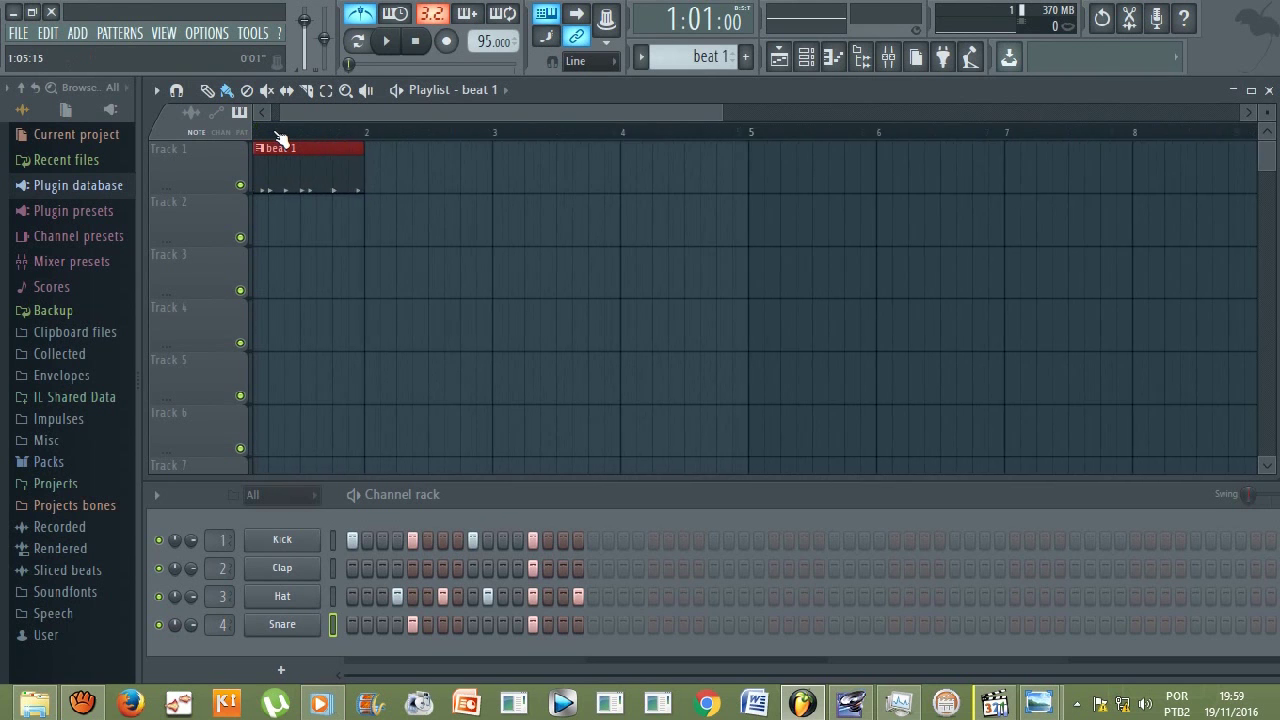
pyautogui.scroll(1, 301, 114)
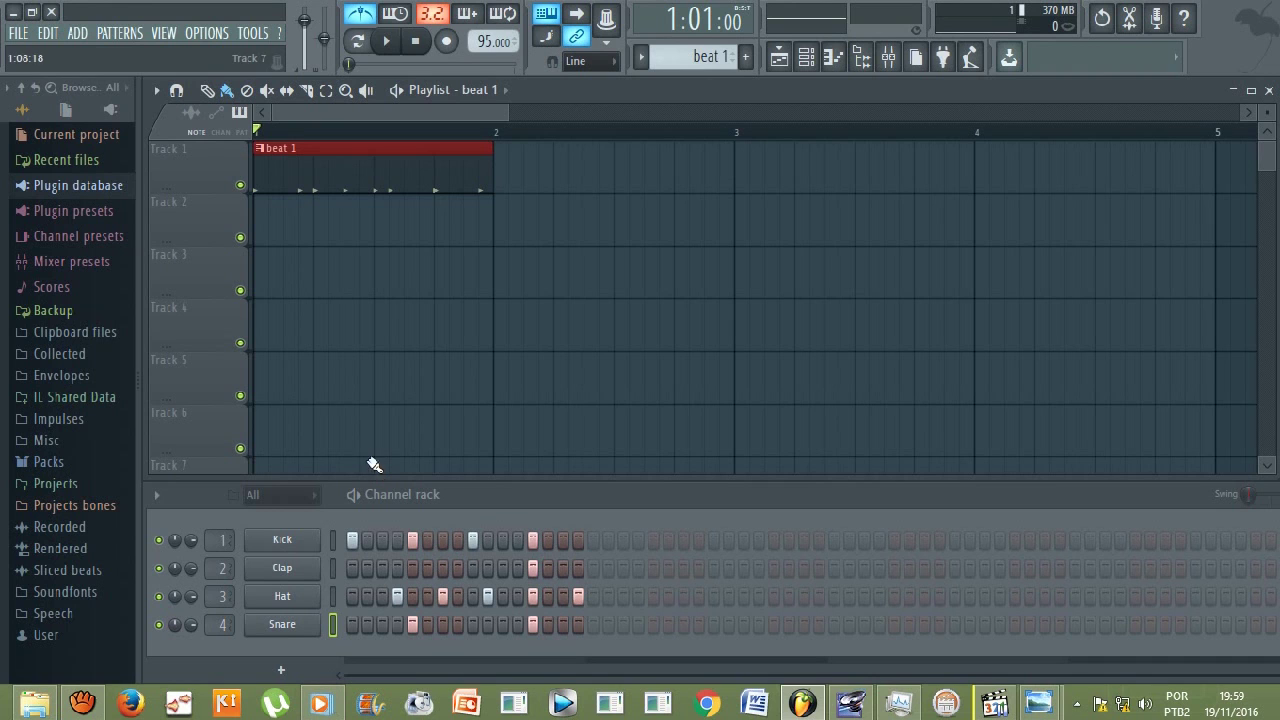
# Play the song from the start to hear the beat 1 clip, and stop playback.
pyautogui.click(388, 42)
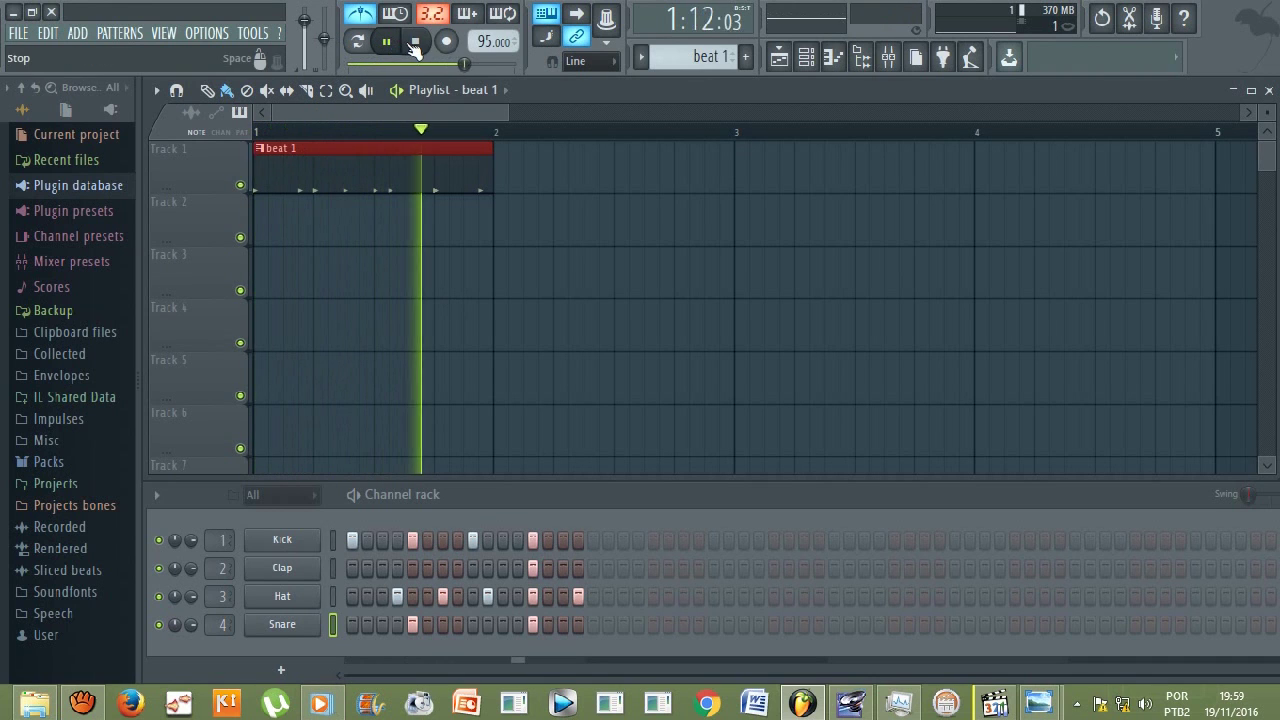
pyautogui.click(415, 43)
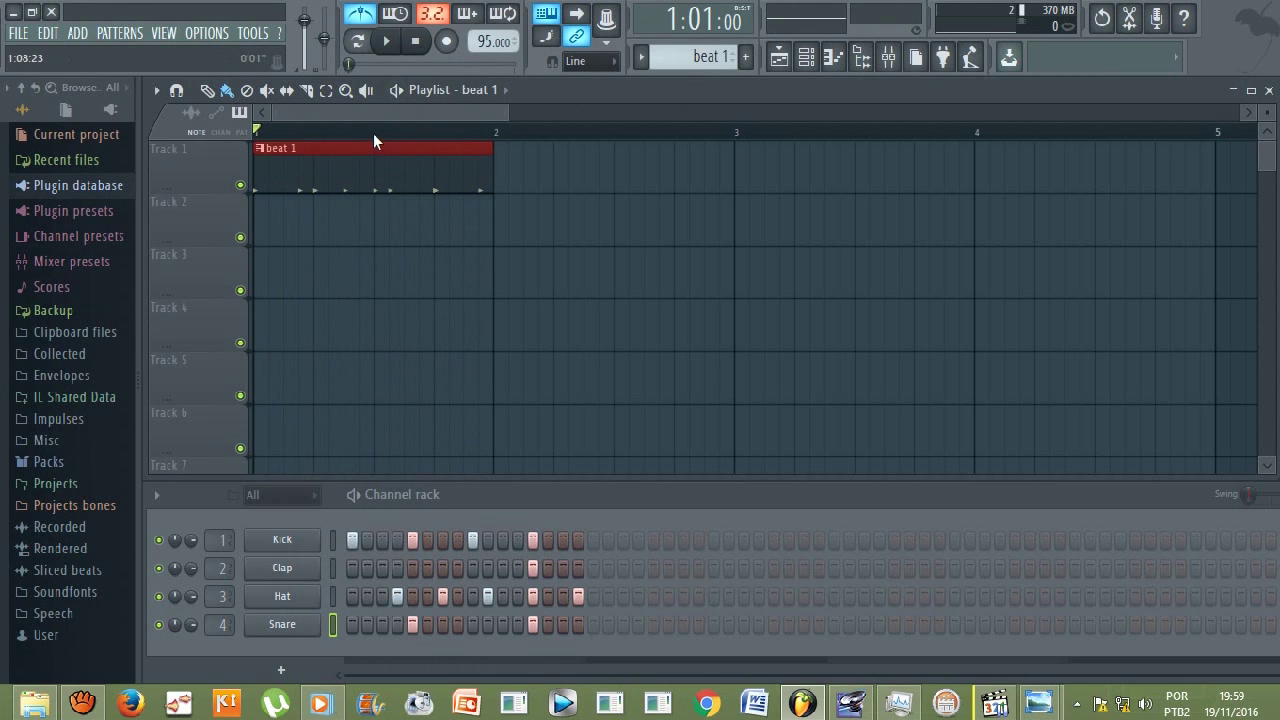
pyautogui.scroll(-2, 373, 133)
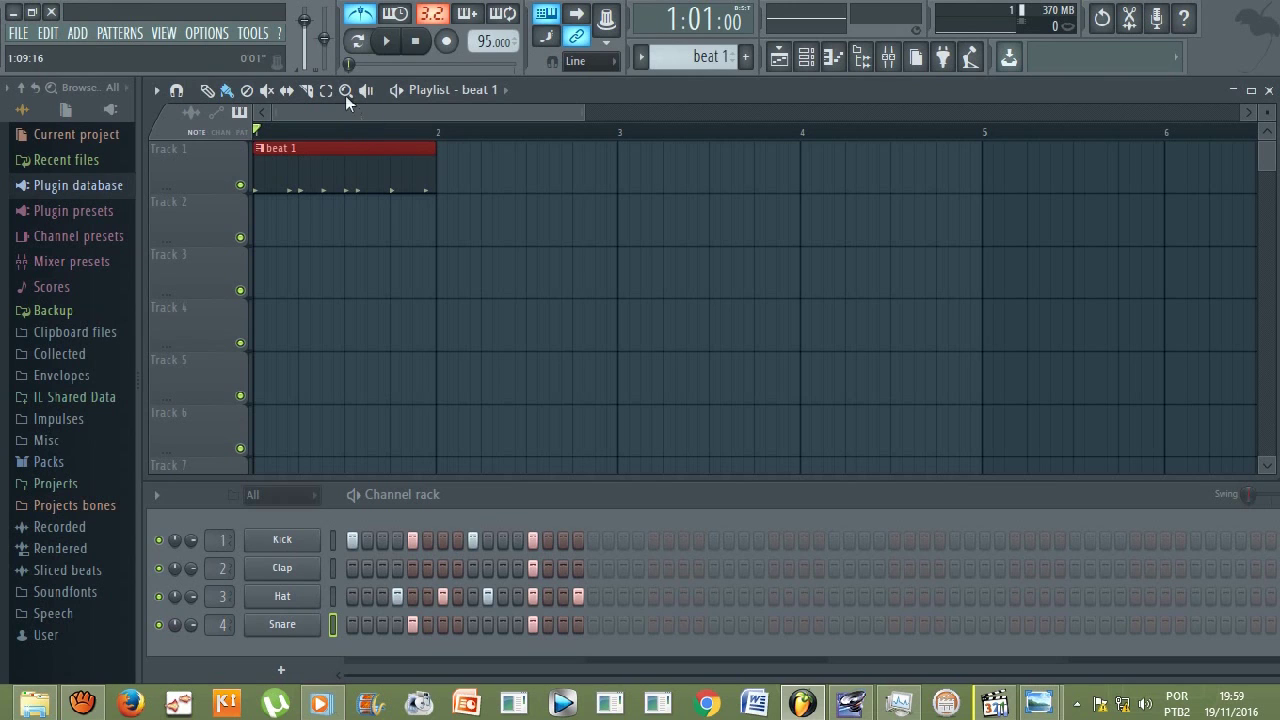
# Start exporting the song as an MP3 file and choose the personal user folder as the save location.
pyautogui.click(22, 38)
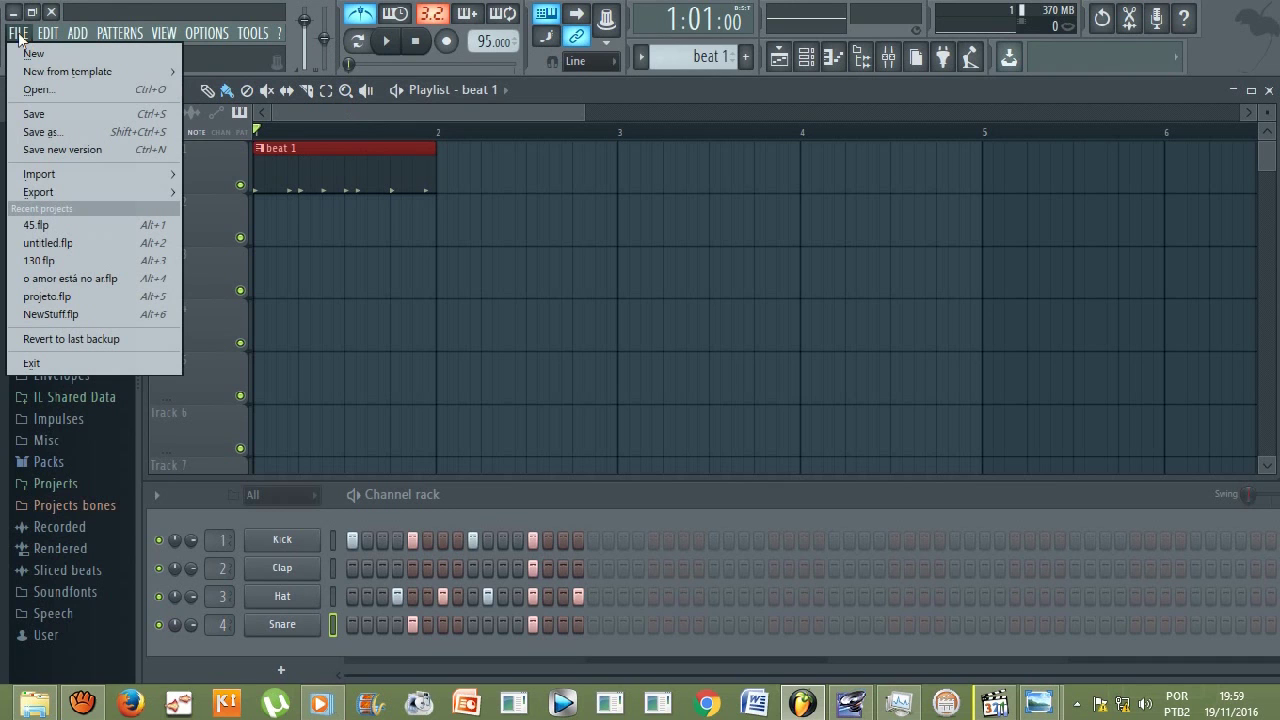
pyautogui.moveTo(60, 194)
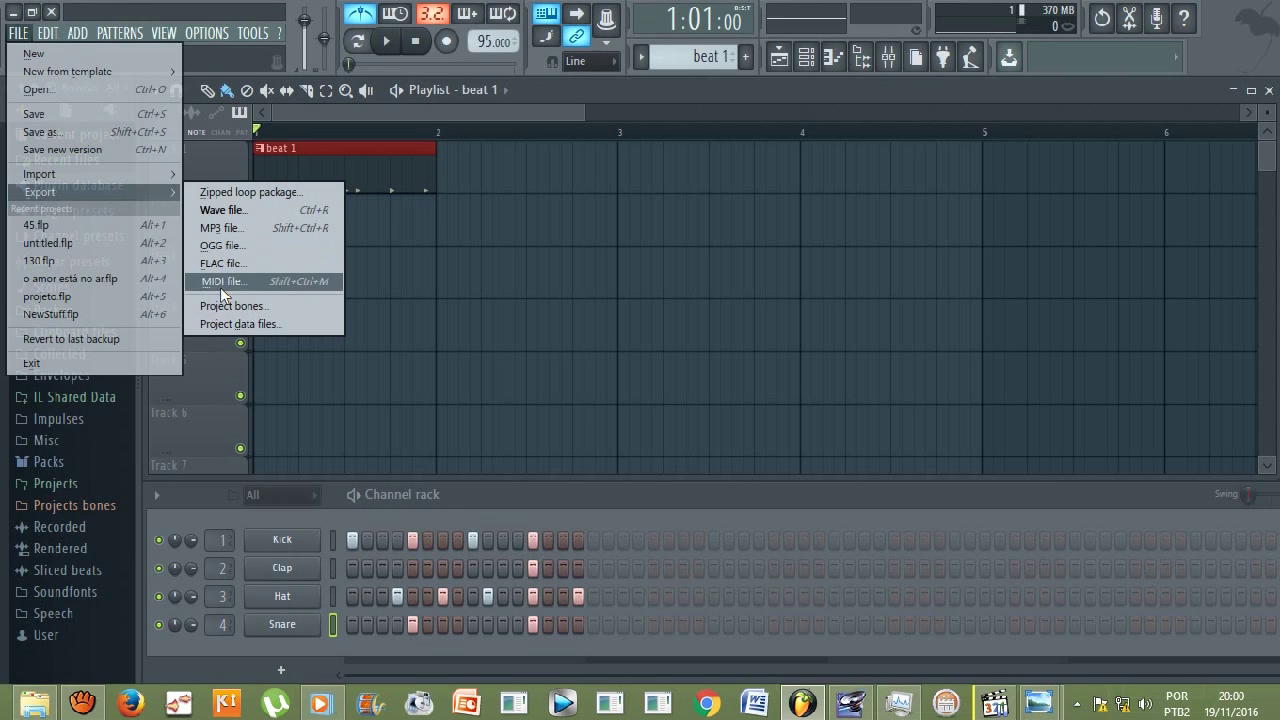
pyautogui.click(232, 234)
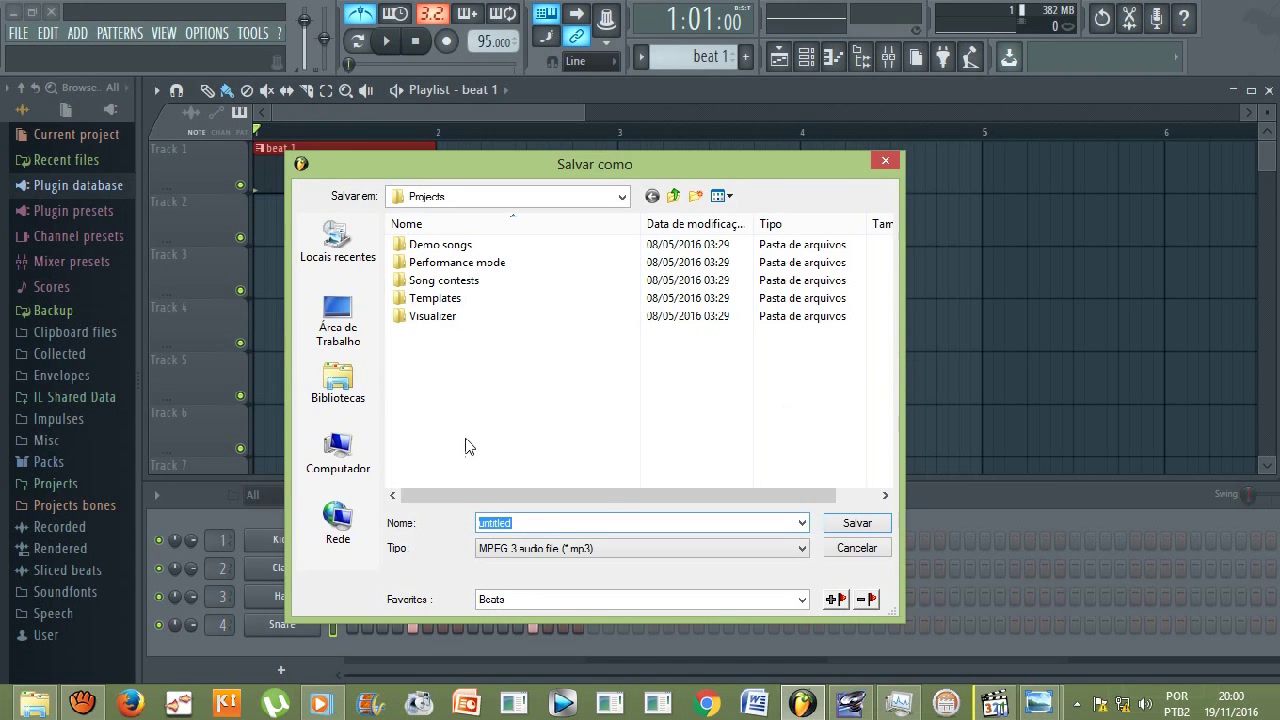
pyautogui.click(803, 522)
pyautogui.click(805, 523)
pyautogui.click(622, 196)
pyautogui.click(622, 196)
pyautogui.click(622, 196)
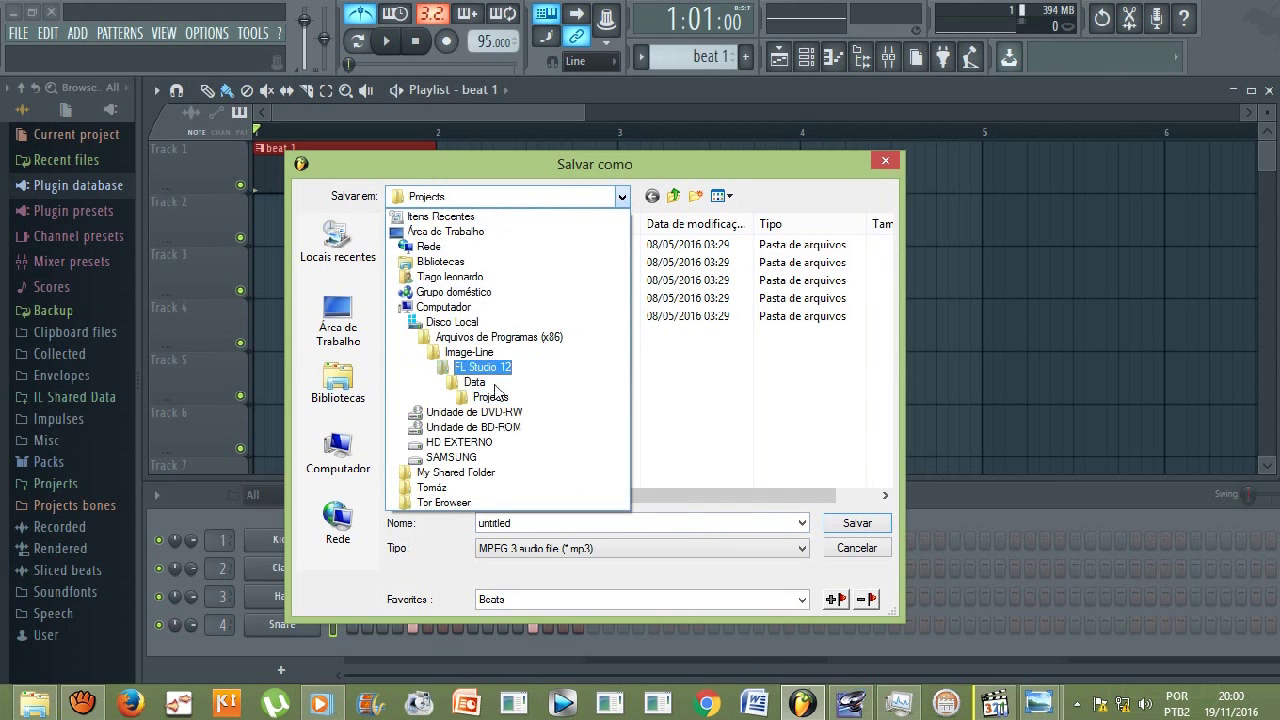
pyautogui.click(452, 277)
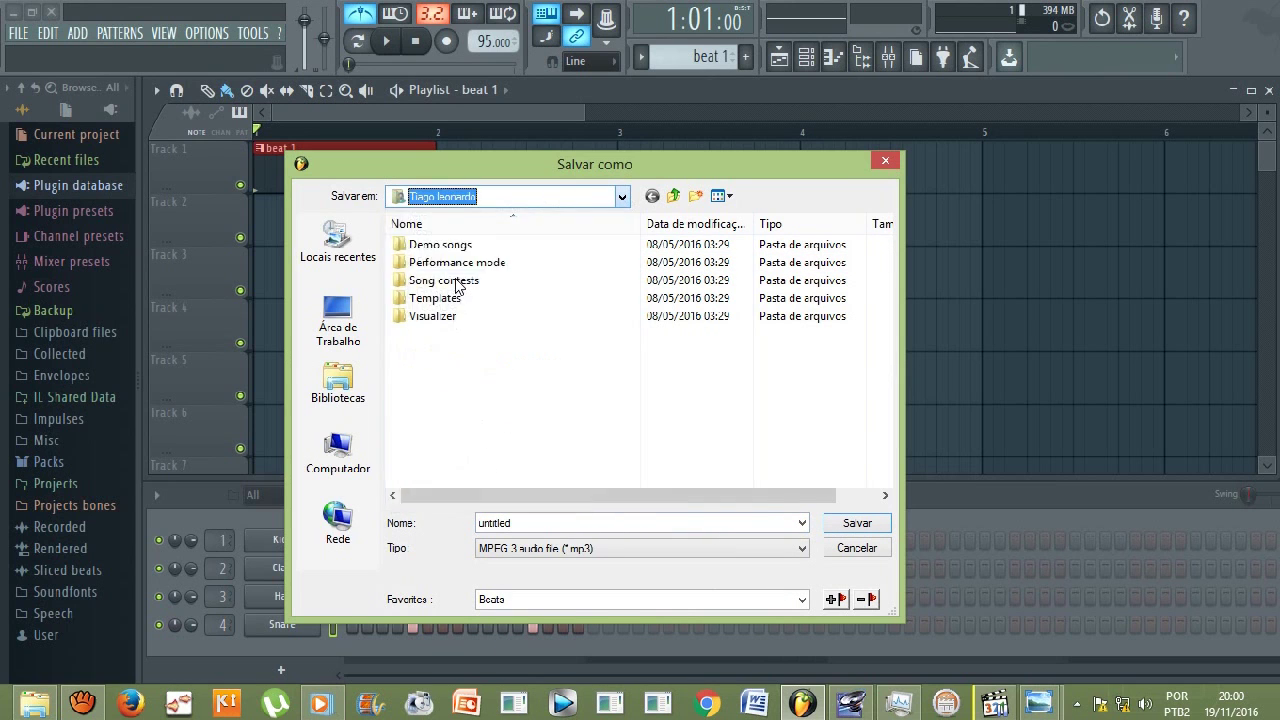
pyautogui.scroll(-2, 672, 463)
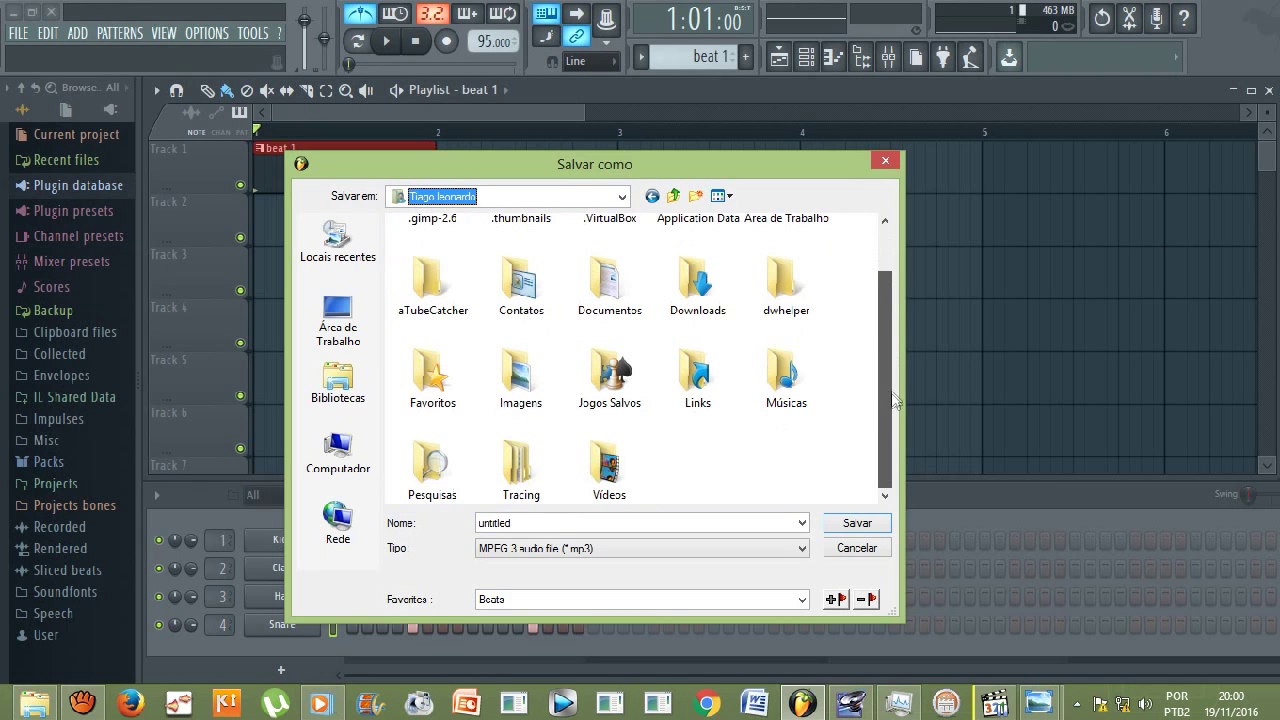
# Name the MP3 export "beat 1" and save it to proceed to the rendering settings.
pyautogui.doubleClick(516, 522)
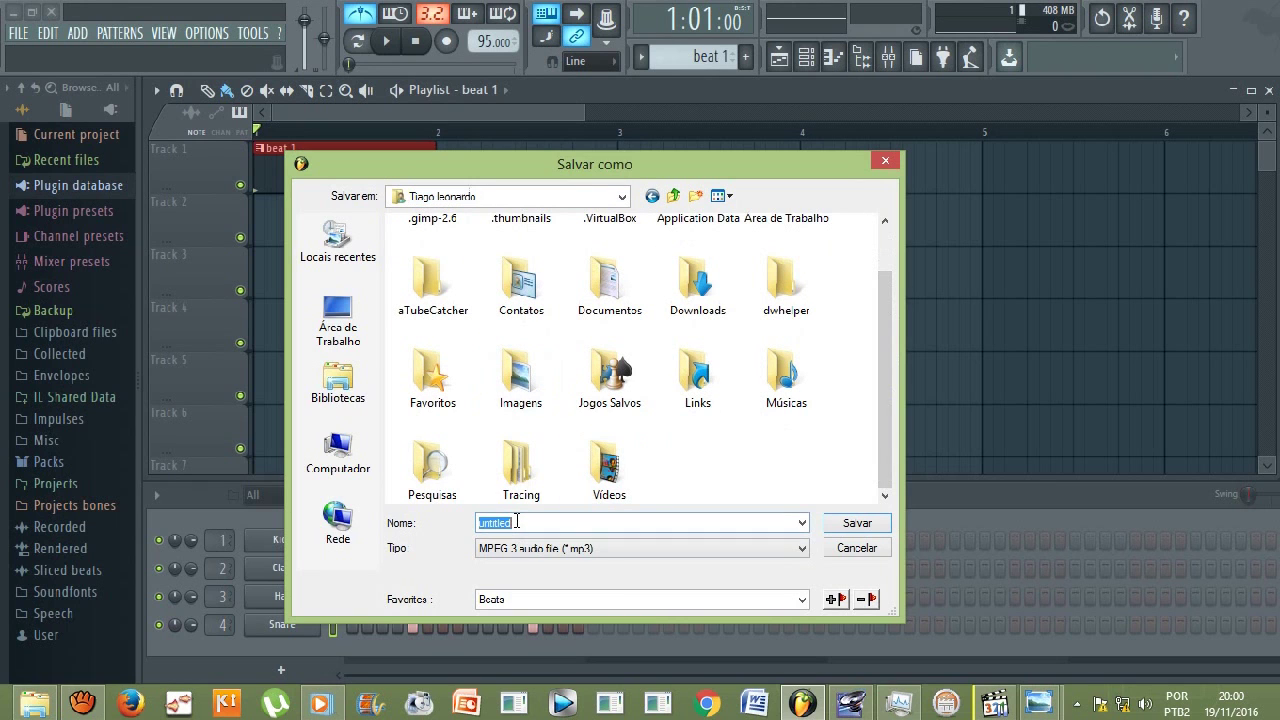
pyautogui.write('ber')
pyautogui.press('BackSpace')
pyautogui.write('at 1')
pyautogui.click(864, 527)
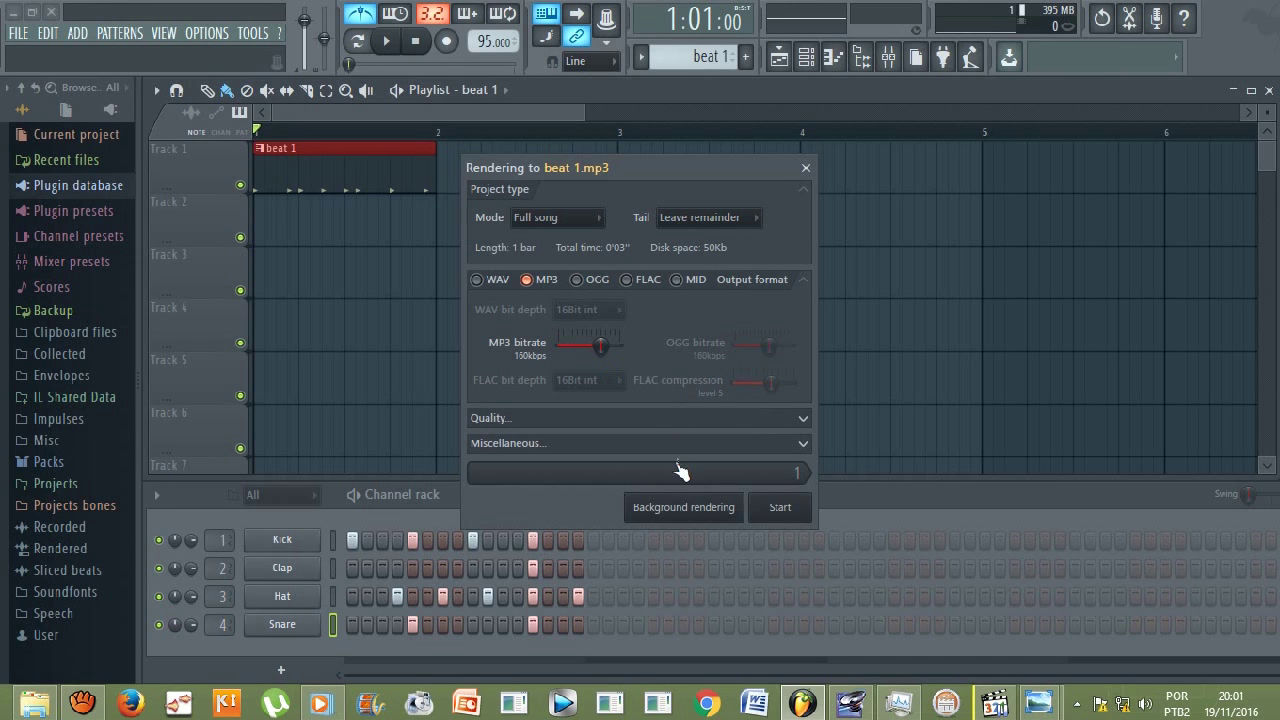
# Check the Quality and Miscellaneous rendering options and render the full song to beat 1.mp3.
pyautogui.click(779, 508)
pyautogui.click(806, 420)
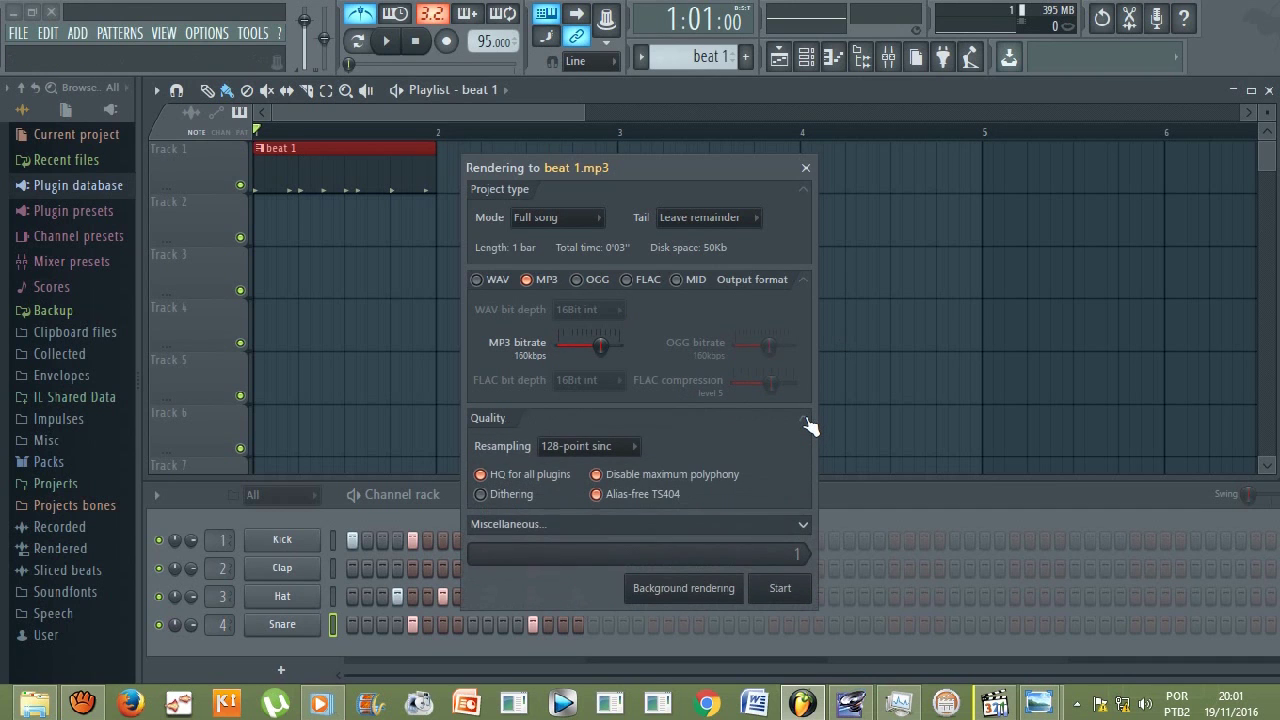
pyautogui.click(806, 421)
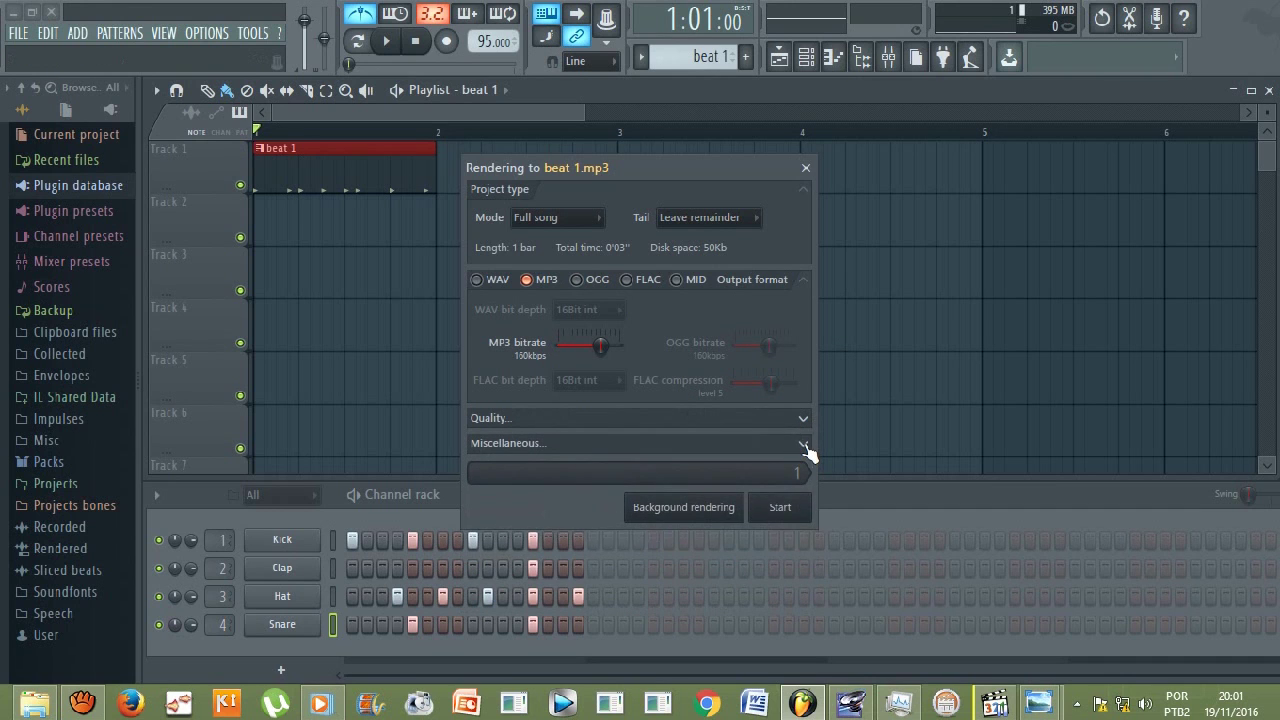
pyautogui.click(806, 446)
pyautogui.click(806, 447)
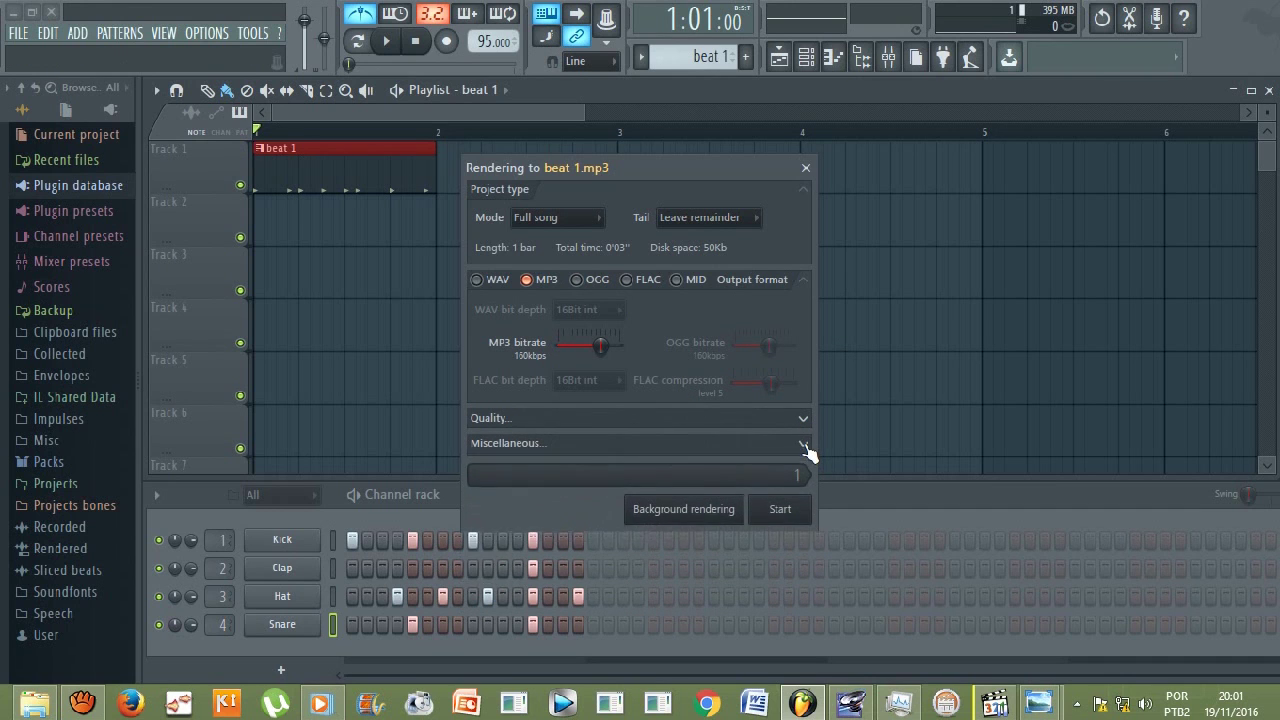
pyautogui.click(782, 508)
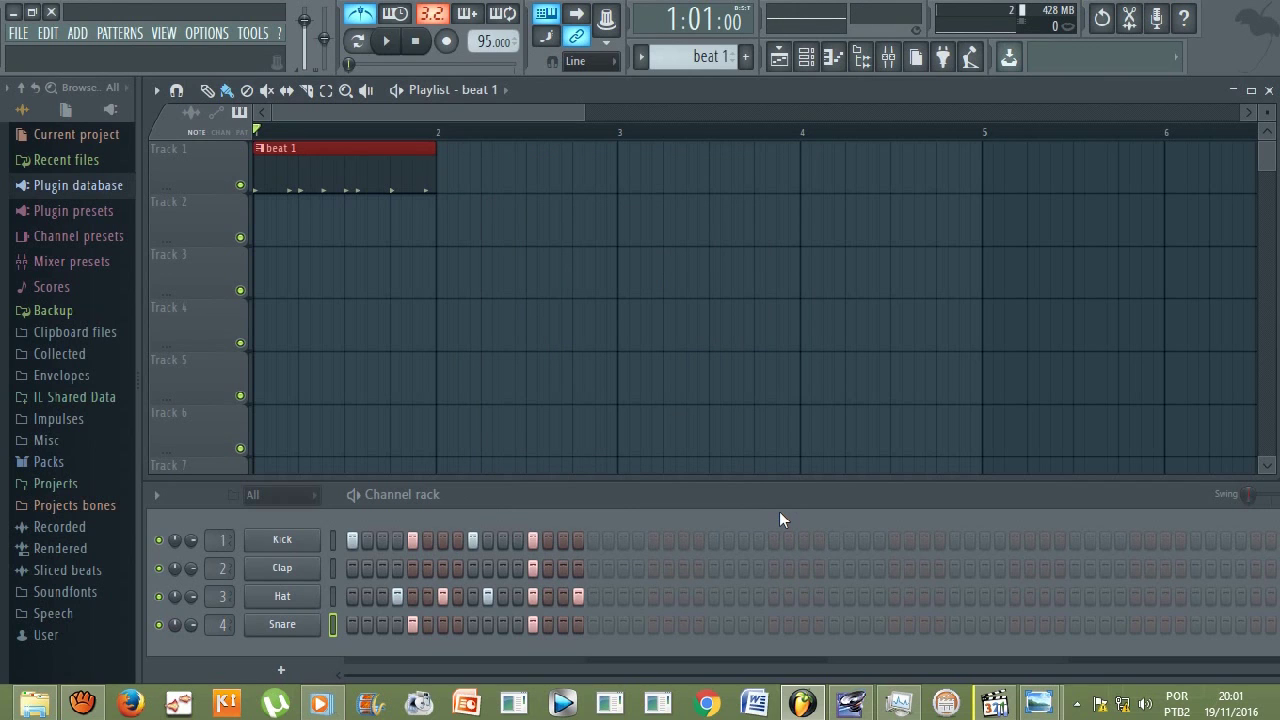
# Switch to File Explorer, open the personal user folder, play the exported beat 1 MP3, and close the player.
pyautogui.click(36, 708)
pyautogui.moveTo(184, 443); pyautogui.dragTo(179, 196)
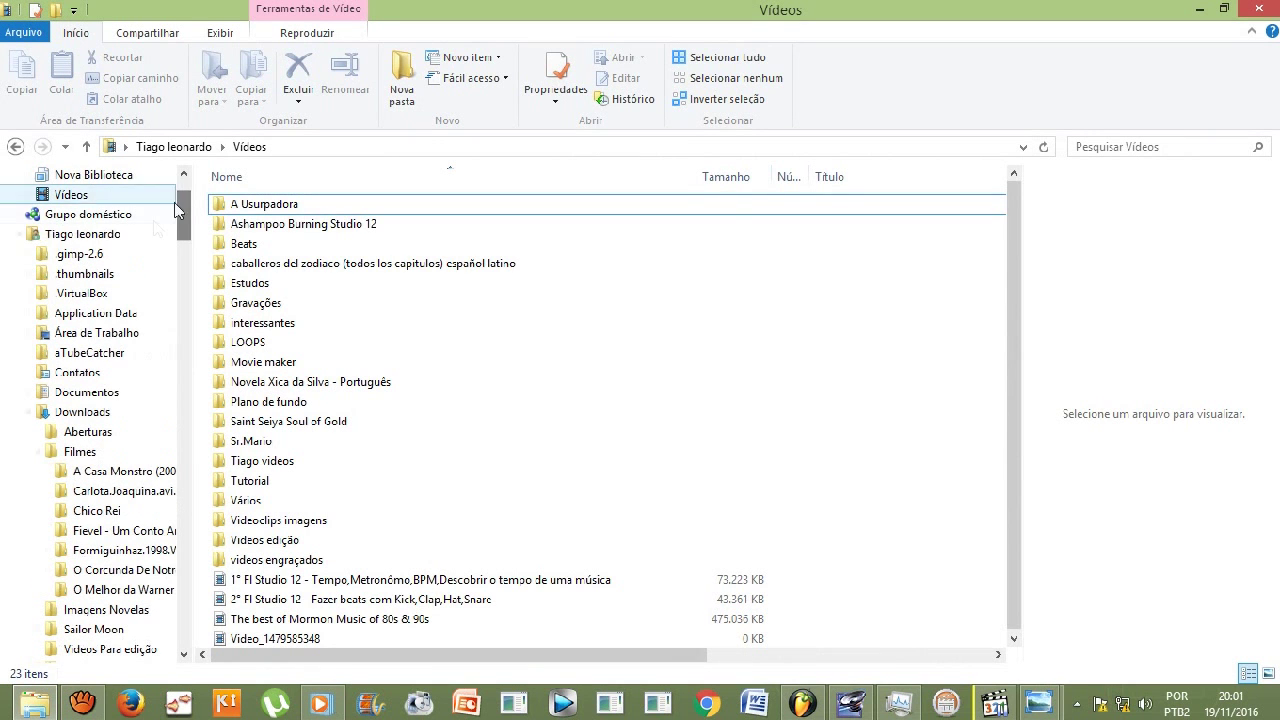
pyautogui.click(100, 236)
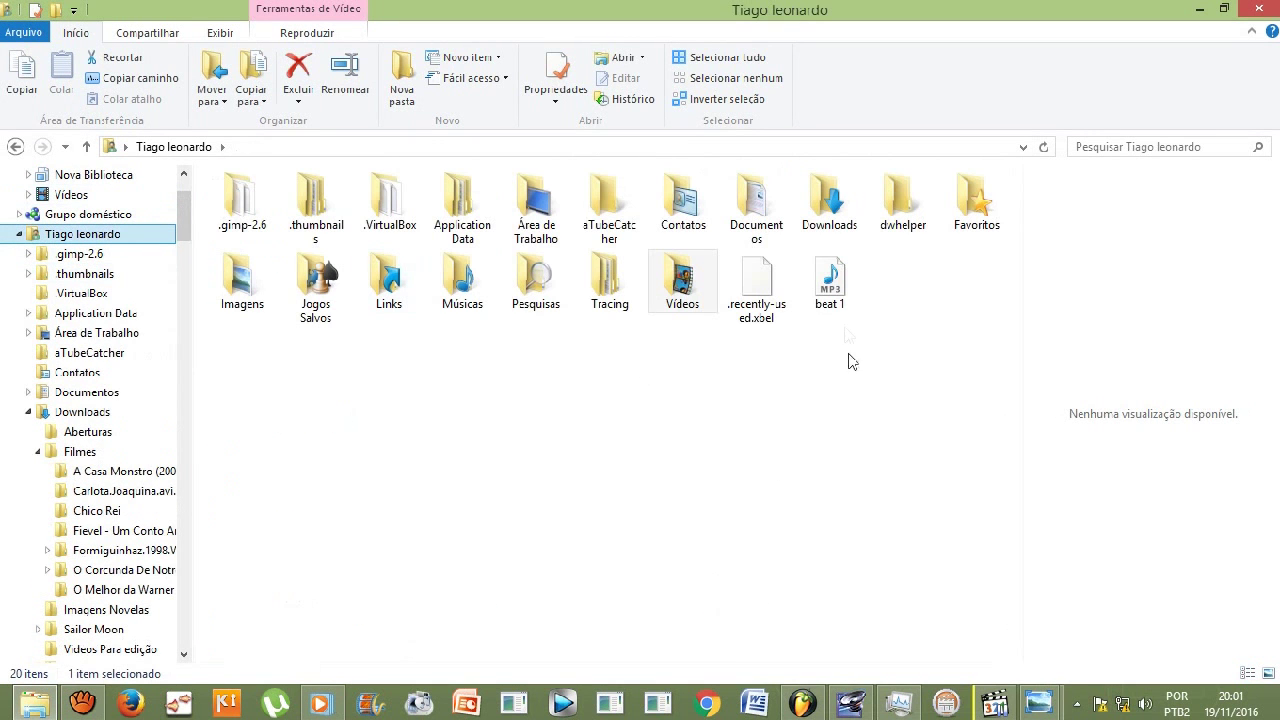
pyautogui.doubleClick(835, 290)
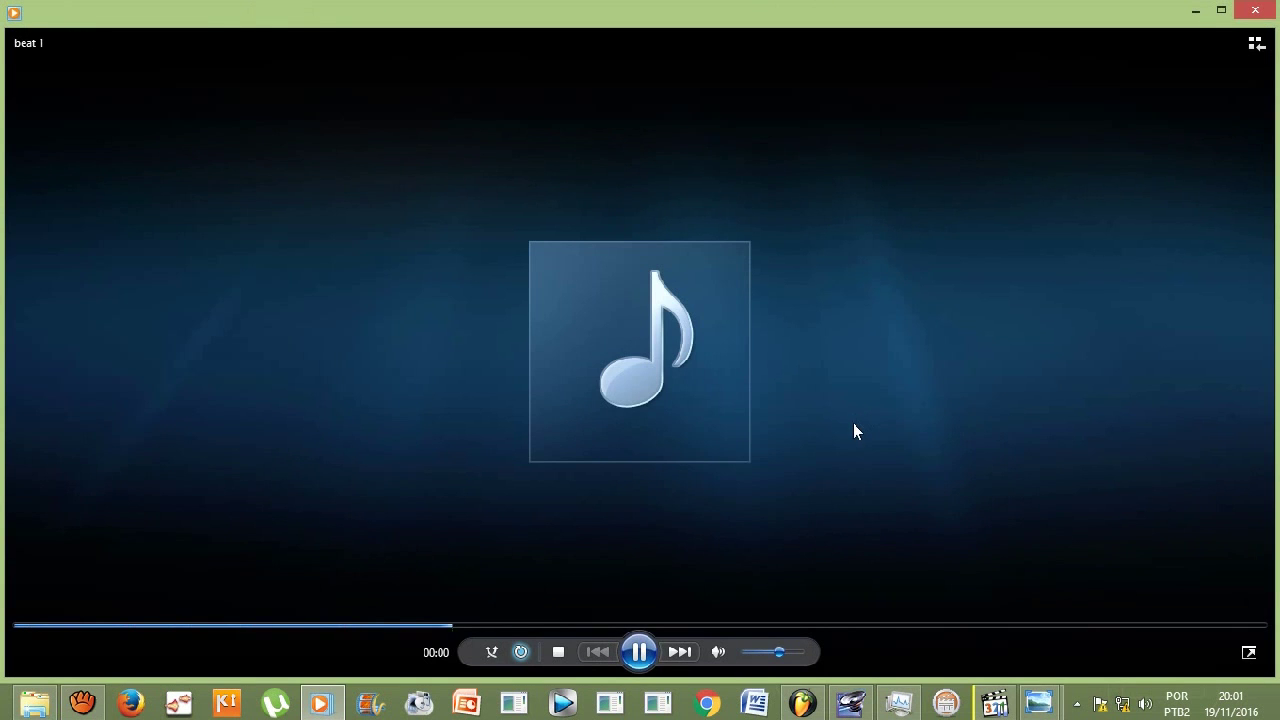
pyautogui.click(1255, 10)
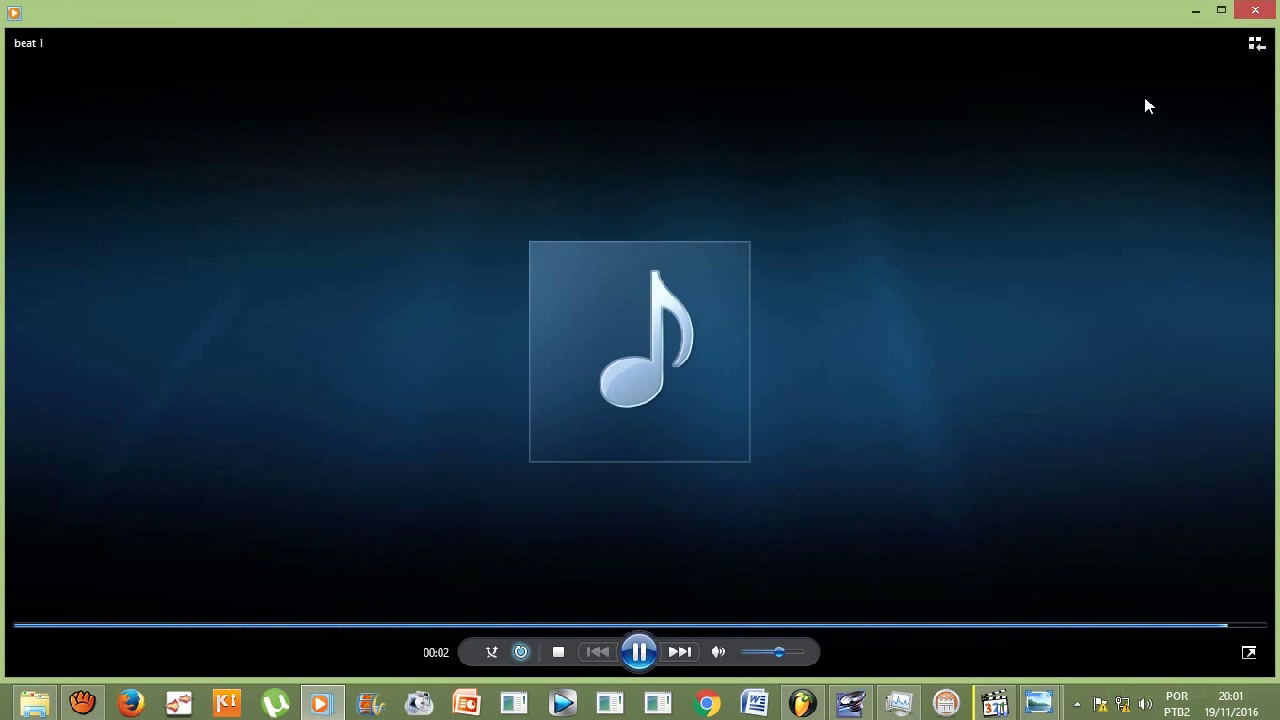